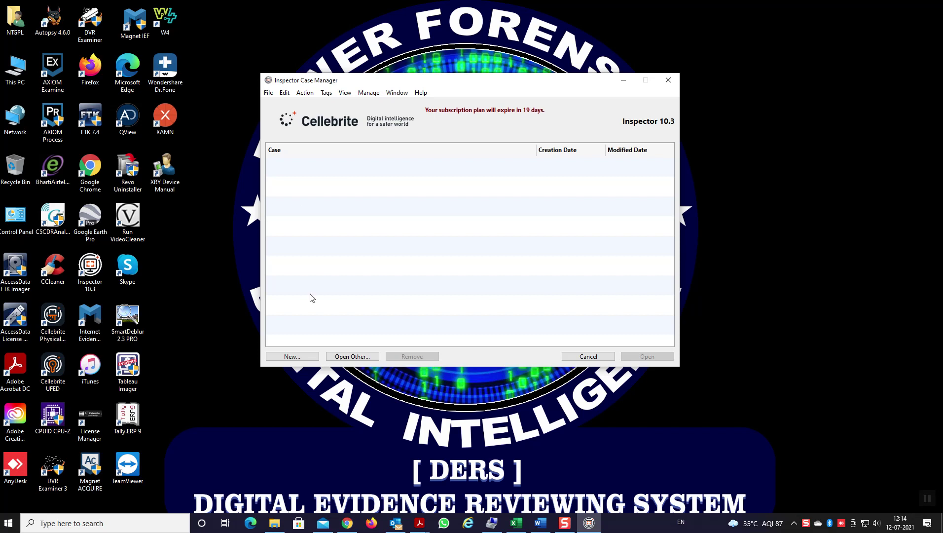
- Start a new case file and create a folder named Case 123 on New Volume (H:)
left_click(299, 357)
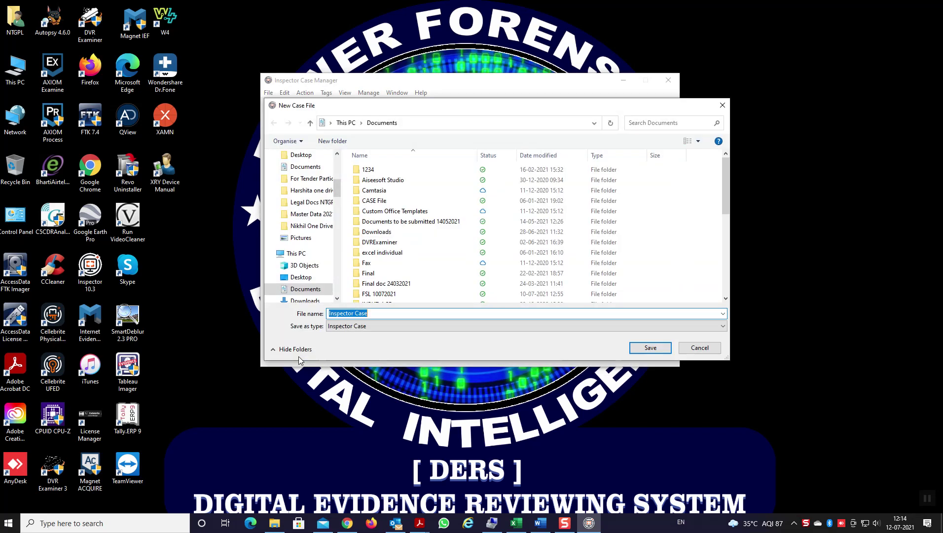
left_click_drag(338, 188, 337, 165)
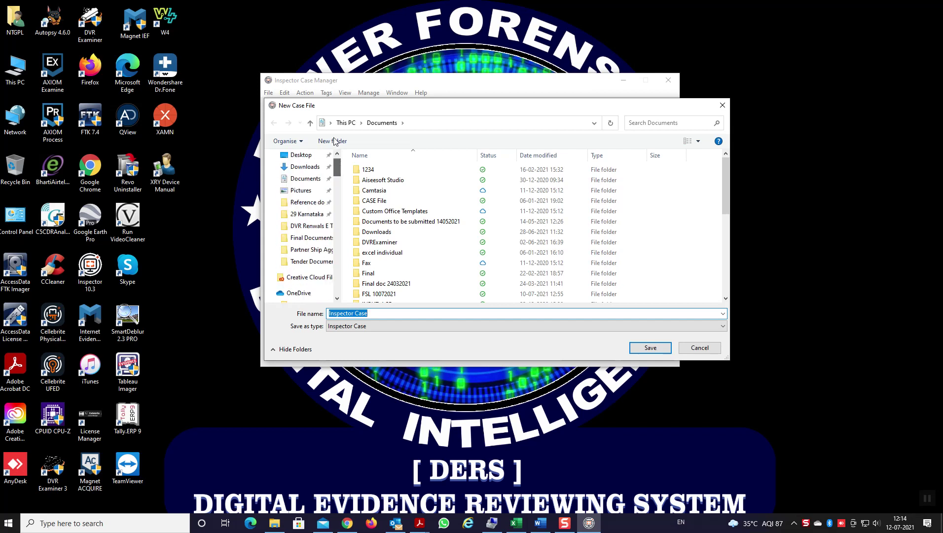
left_click(344, 123)
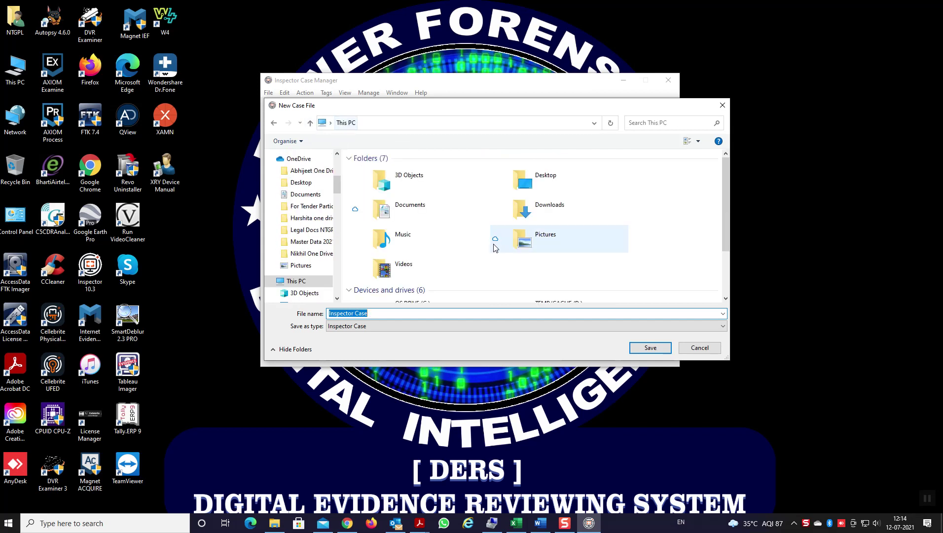
scroll(496, 246, "down", 2)
double_click(549, 288)
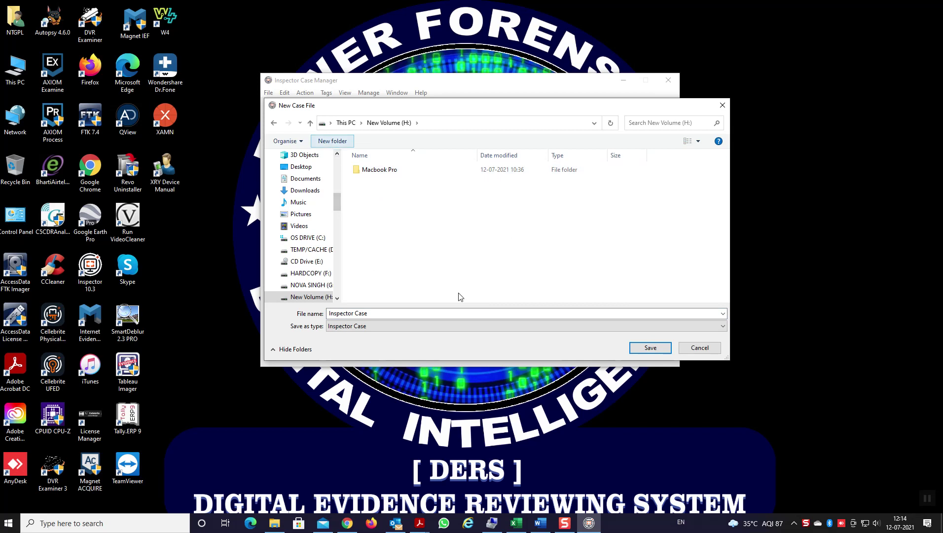
type("Case")
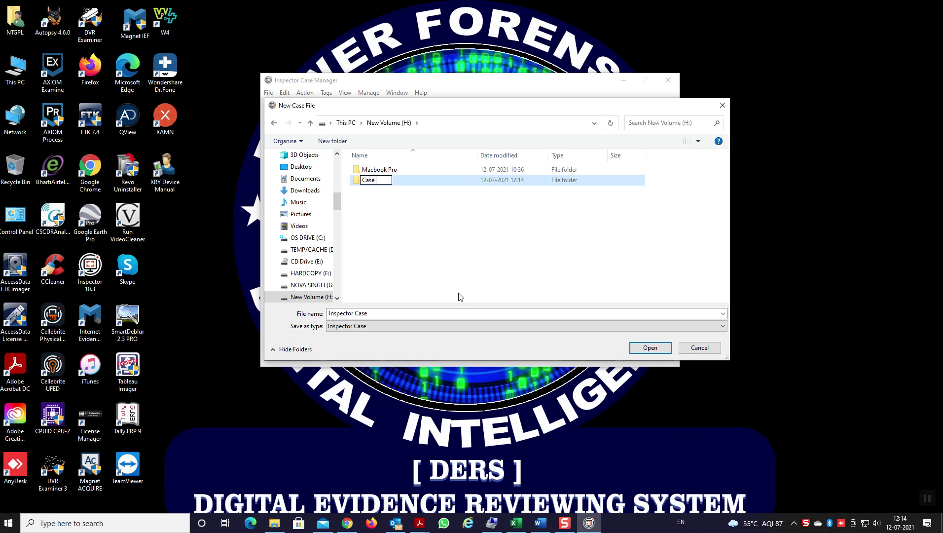
type(" 123")
- Save the new case file as Inspector Case inside the Case 123 folder
left_click(659, 351)
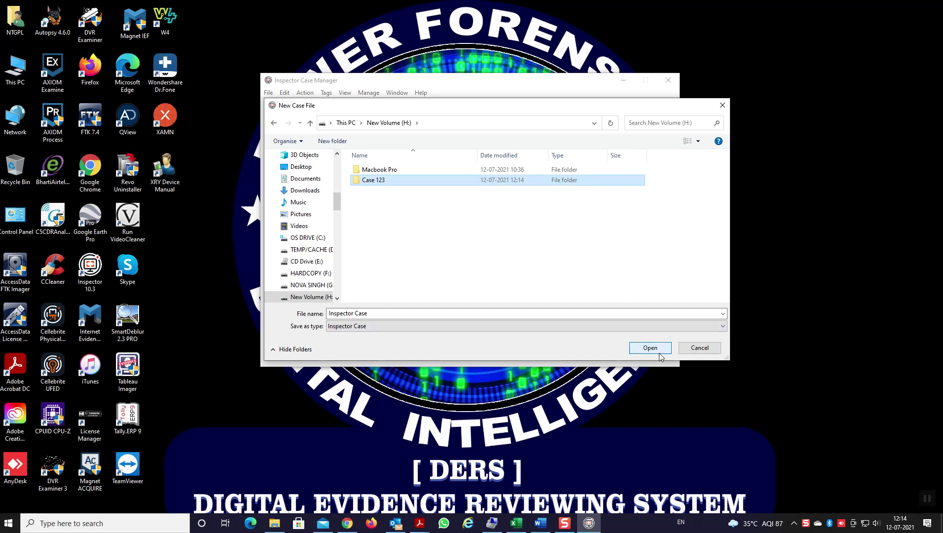
left_click(658, 352)
left_click(656, 351)
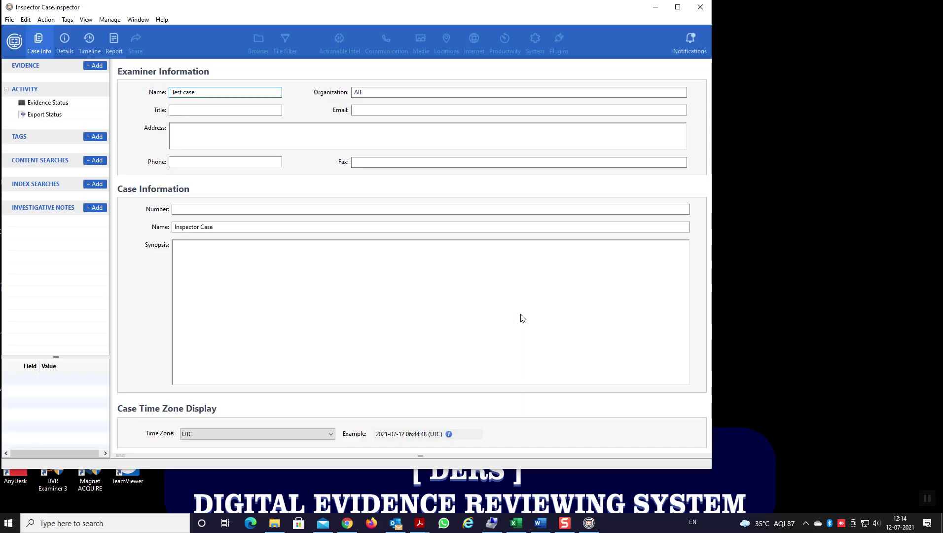
- Fill in the case information with number 009 and a person's full name as the case name
left_click(522, 316)
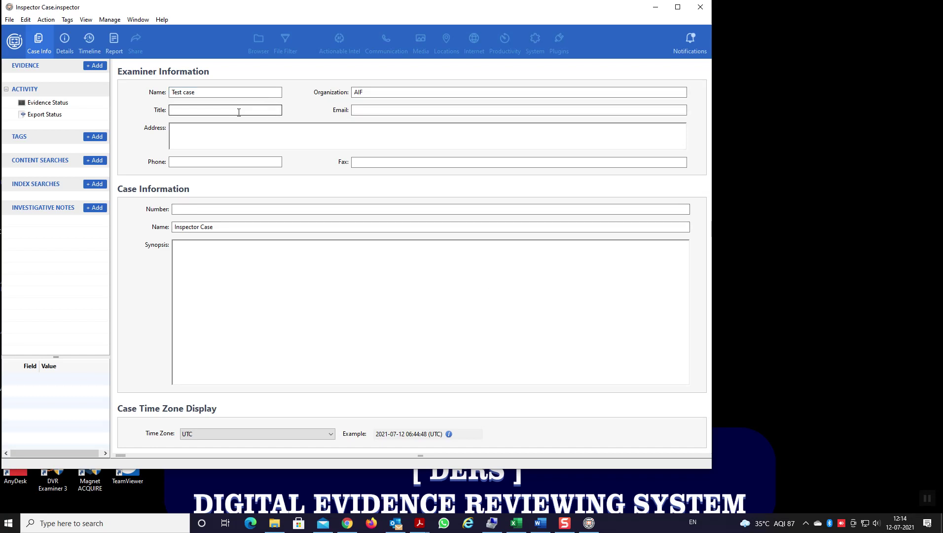
left_click(192, 209)
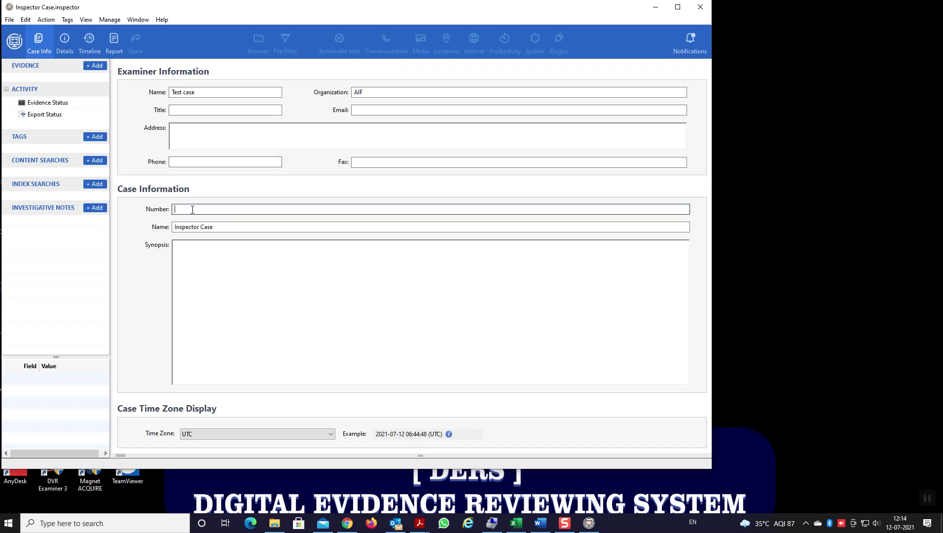
type("009")
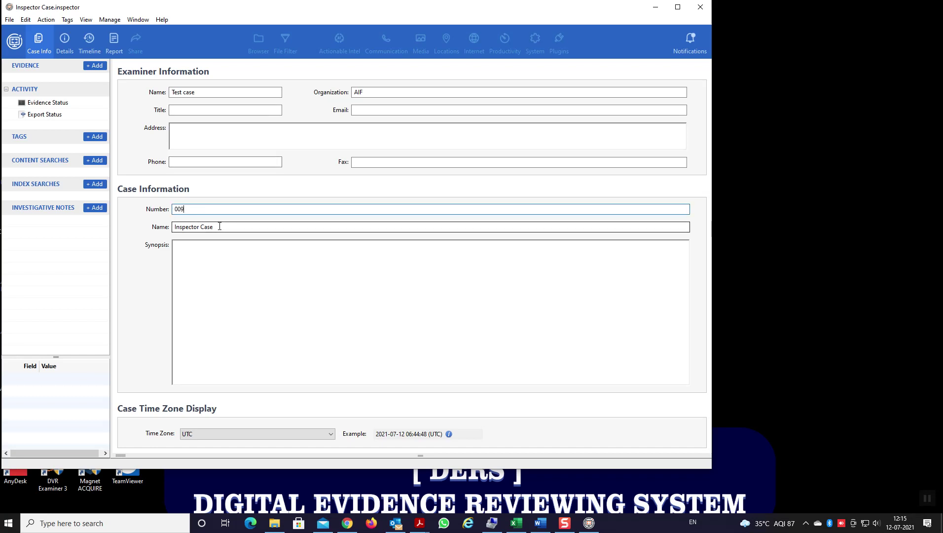
key("Tab")
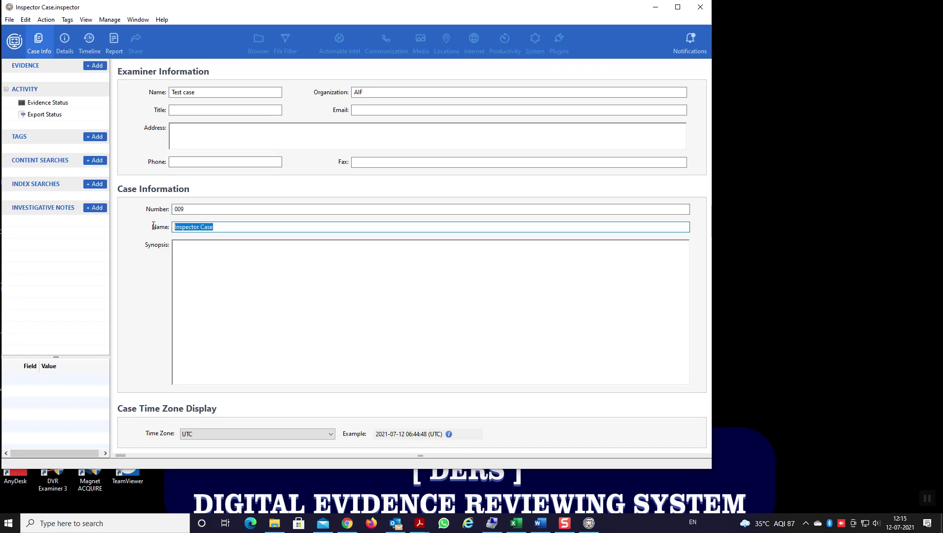
type("Na")
- Set the case time zone display to Asia/Kolkata
left_click(330, 433)
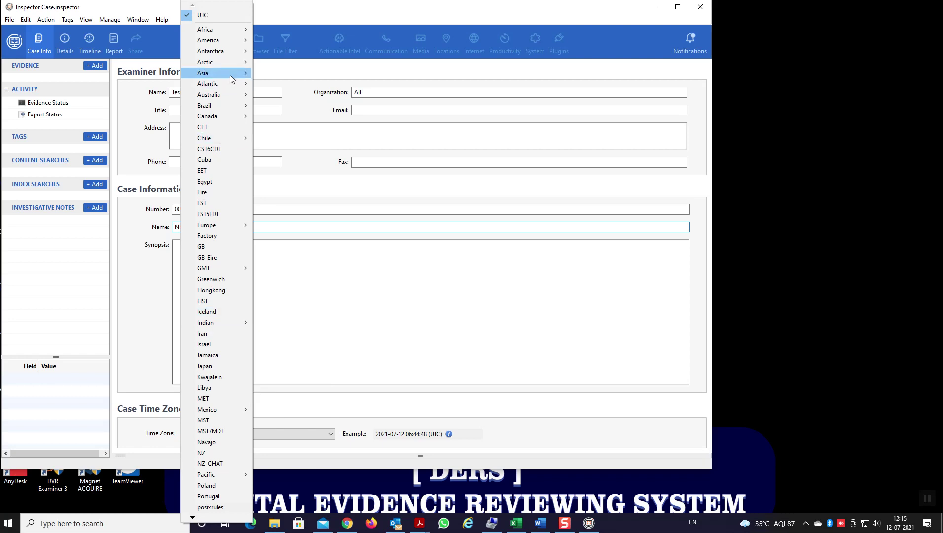
mouse_move(232, 79)
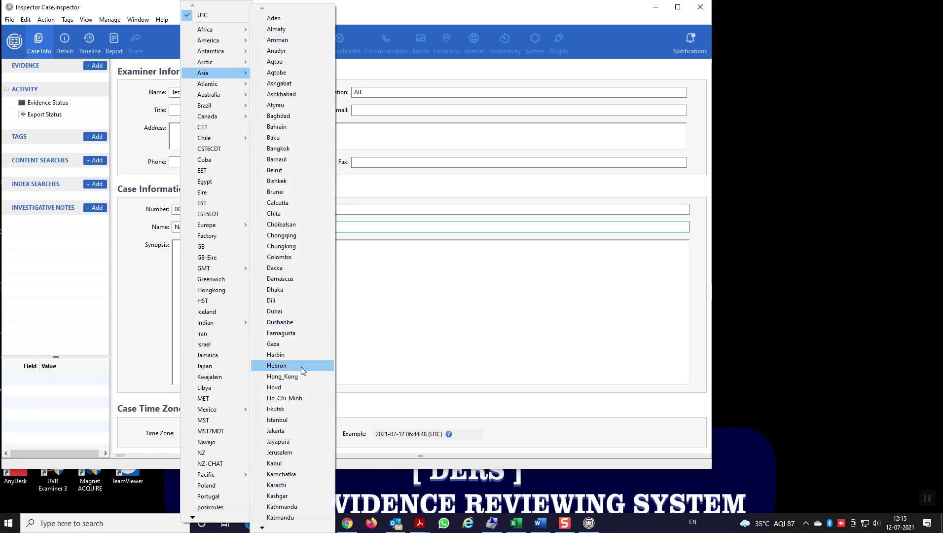
left_click(262, 529)
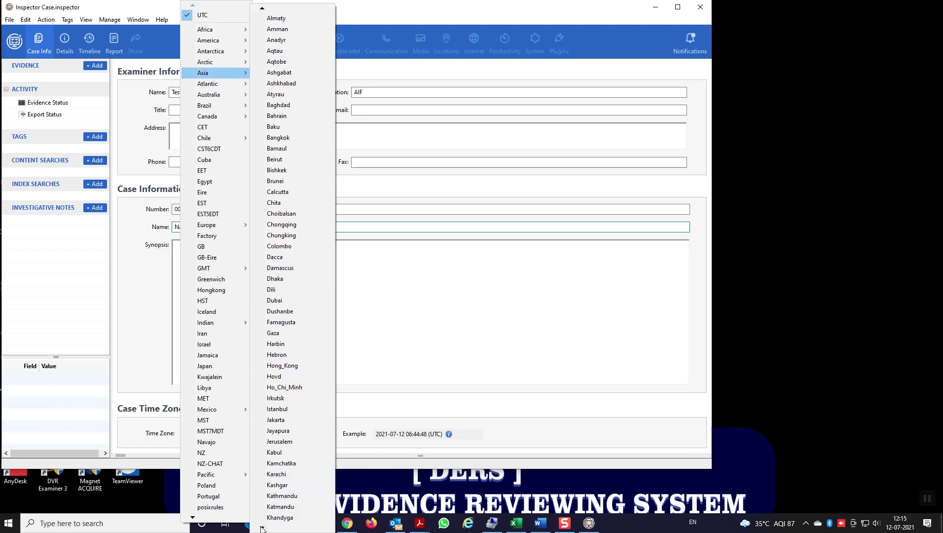
left_click(262, 528)
left_click(268, 518)
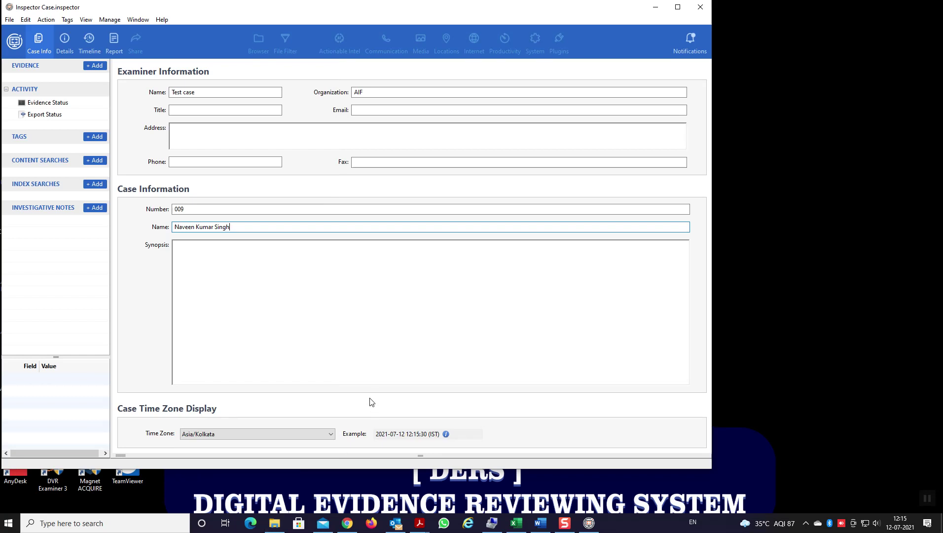
- Maximize the case window and start adding a file as evidence
left_click_drag(556, 10, 631, 10)
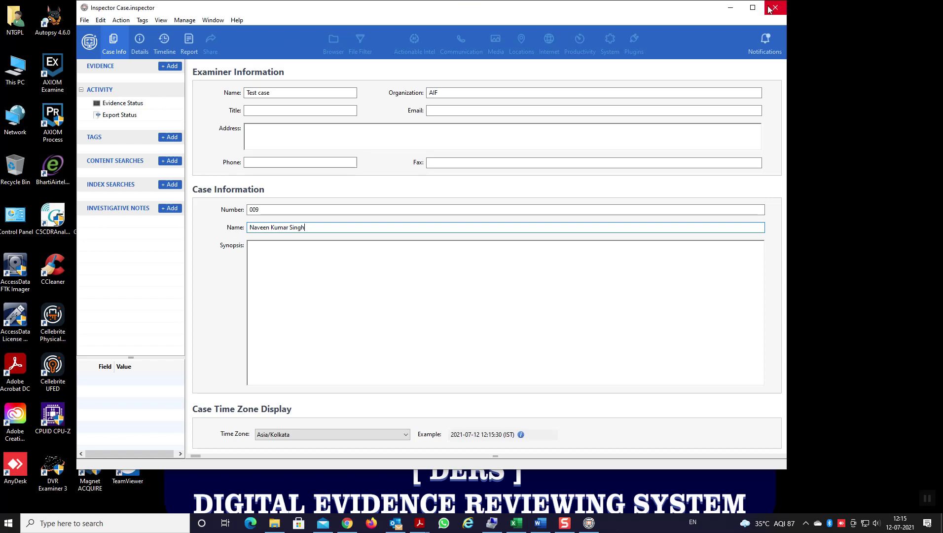
left_click(753, 7)
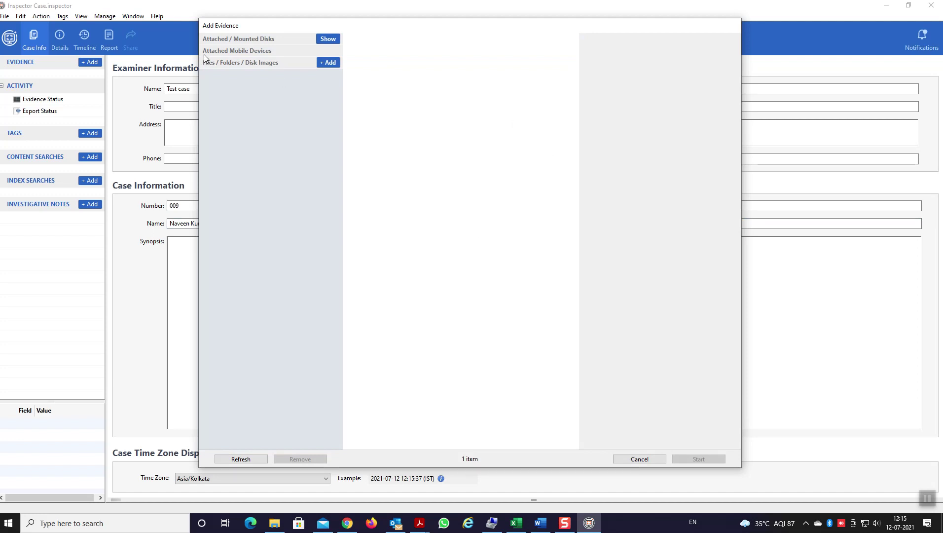
left_click(330, 62)
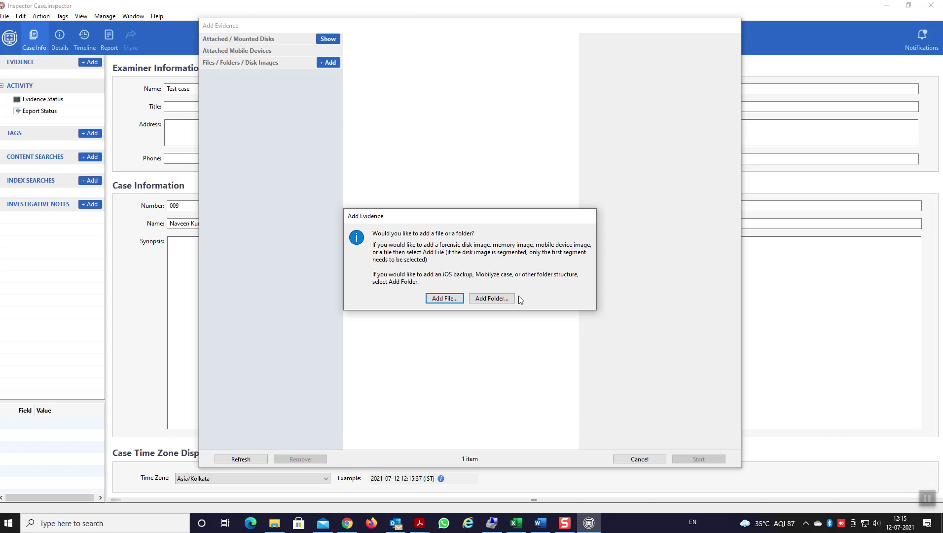
left_click(444, 299)
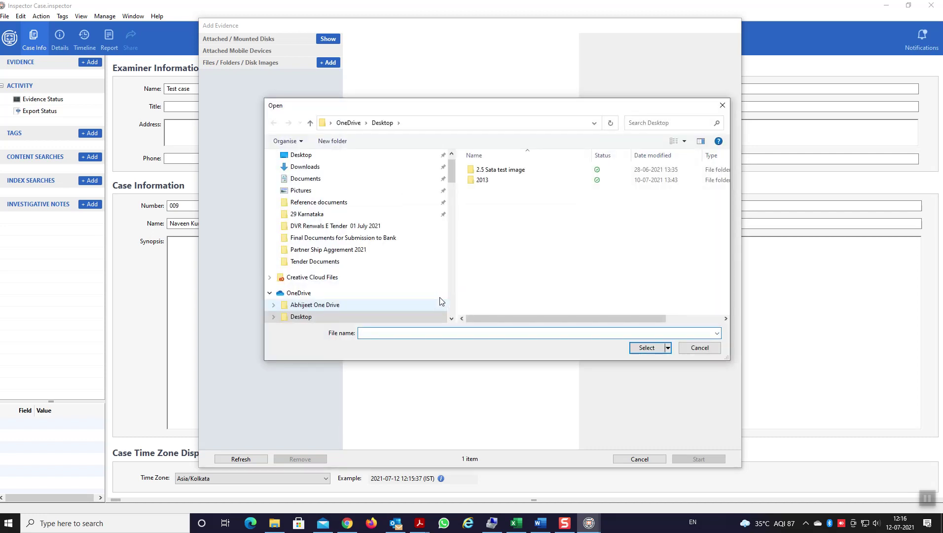
mouse_move(453, 168)
left_mouse_down()
mouse_move(451, 270)
mouse_move(438, 158)
left_mouse_up()
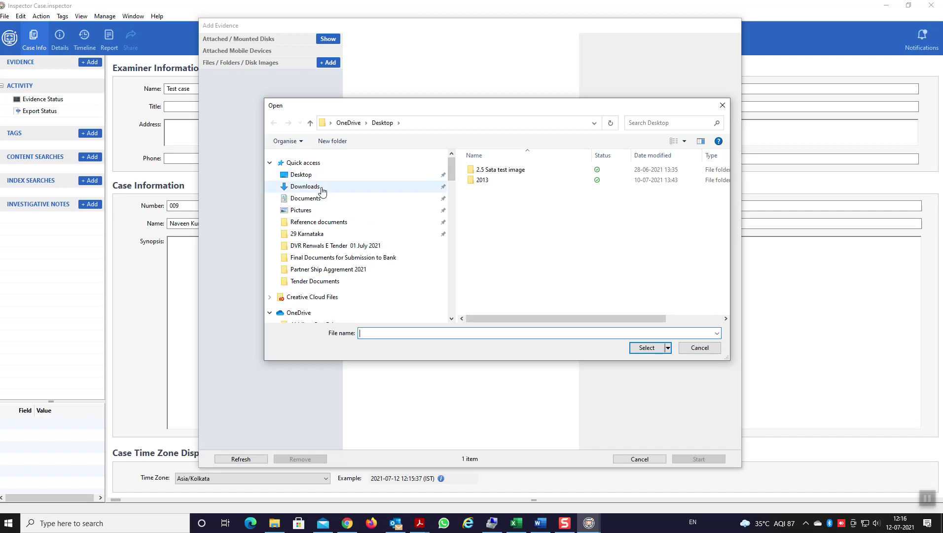
scroll(407, 262, "down", 2)
scroll(407, 262, "down", 1)
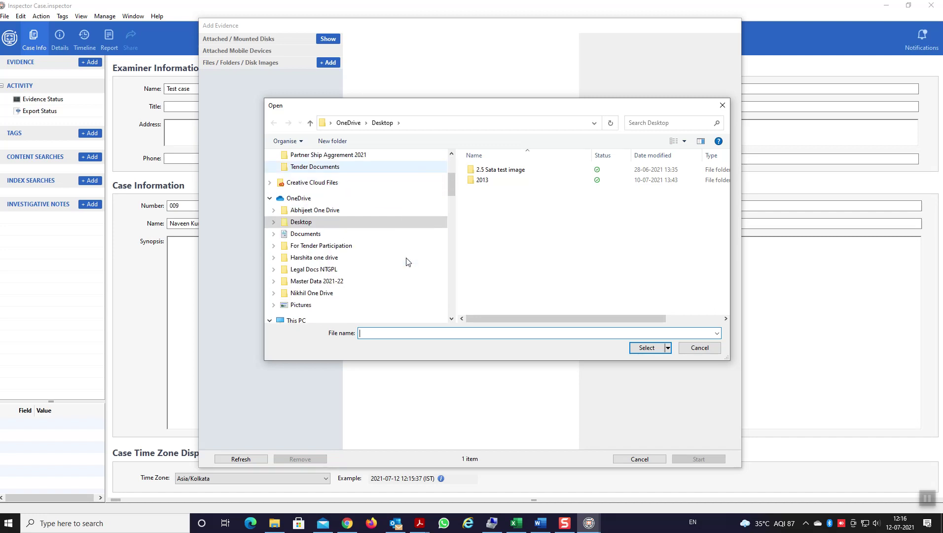
scroll(407, 262, "down", 1)
left_click(296, 281)
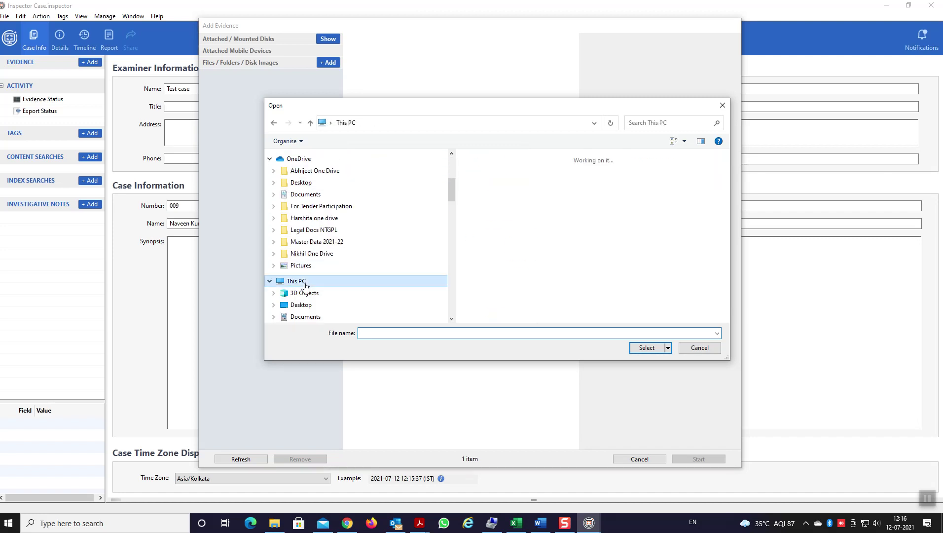
scroll(558, 242, "down", 5)
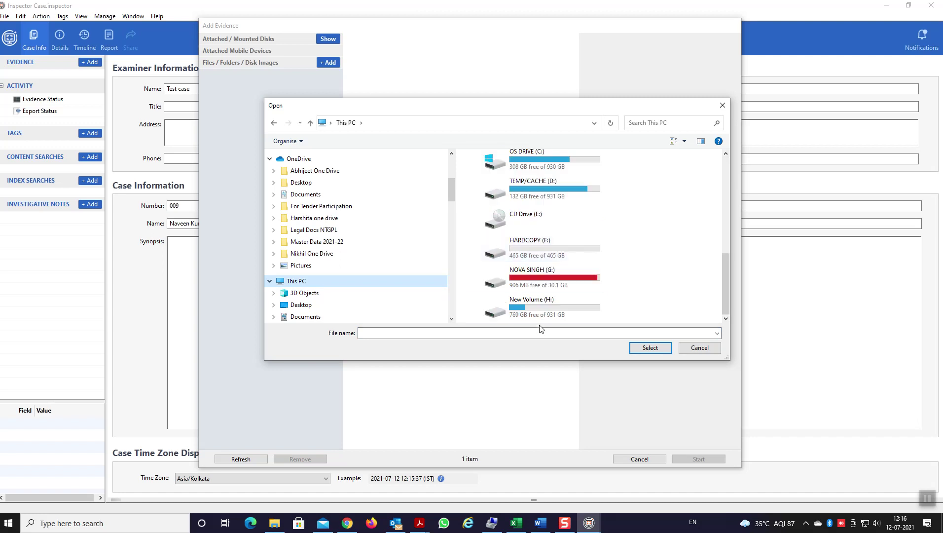
double_click(535, 311)
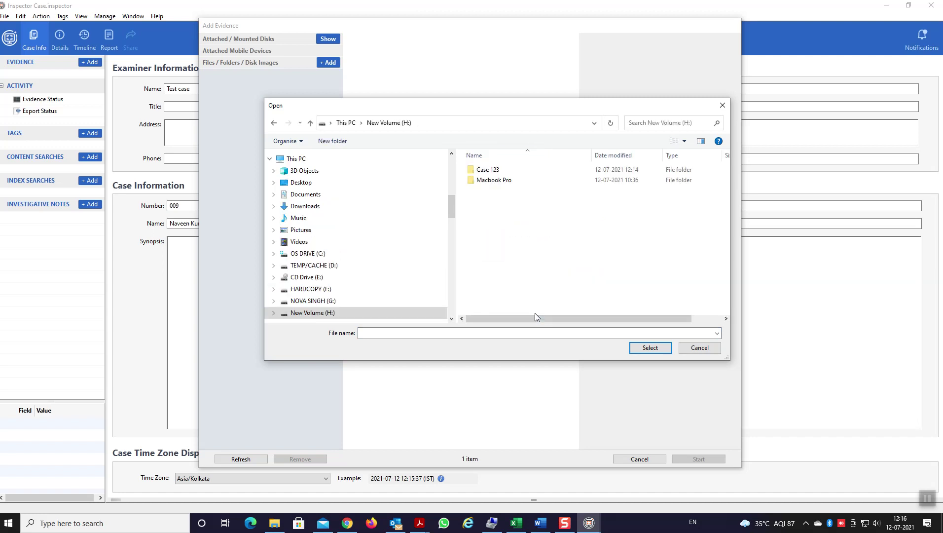
double_click(493, 181)
double_click(496, 173)
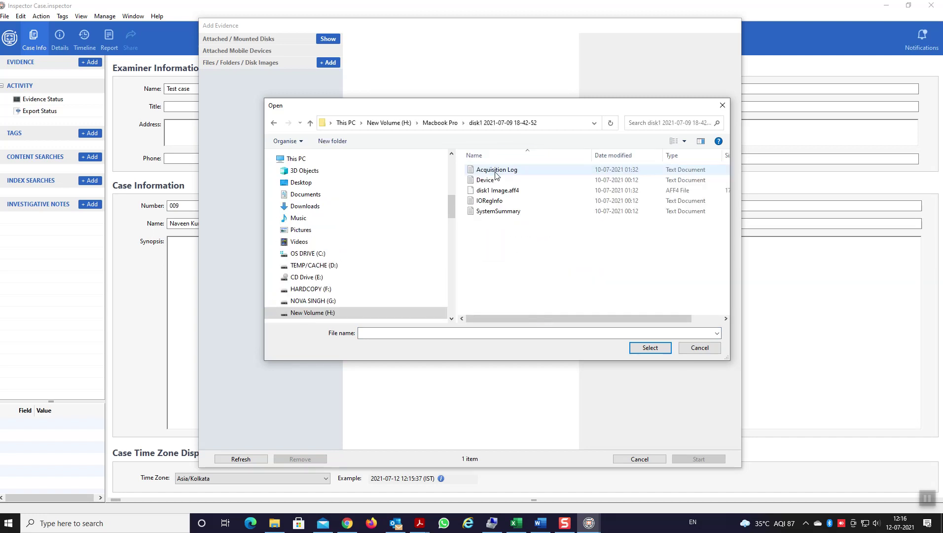
left_click(496, 193)
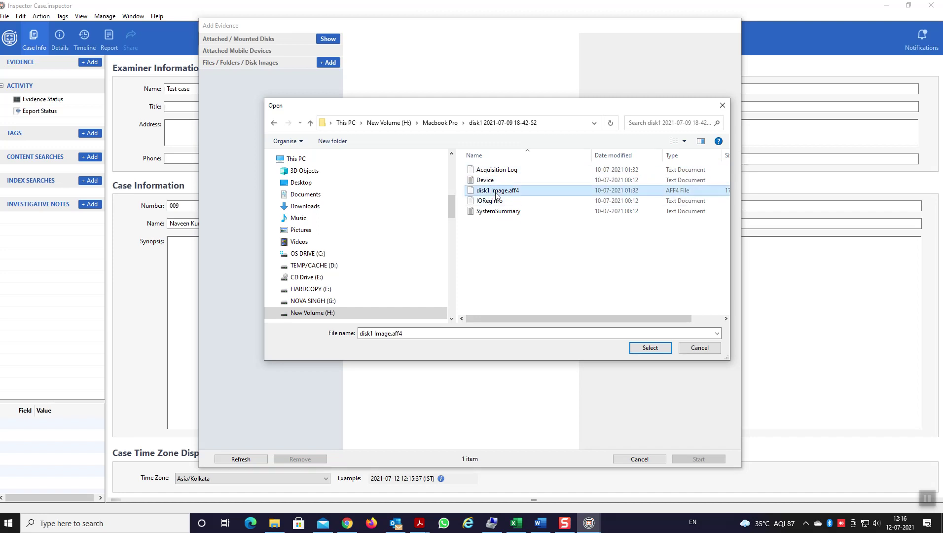
left_click(649, 347)
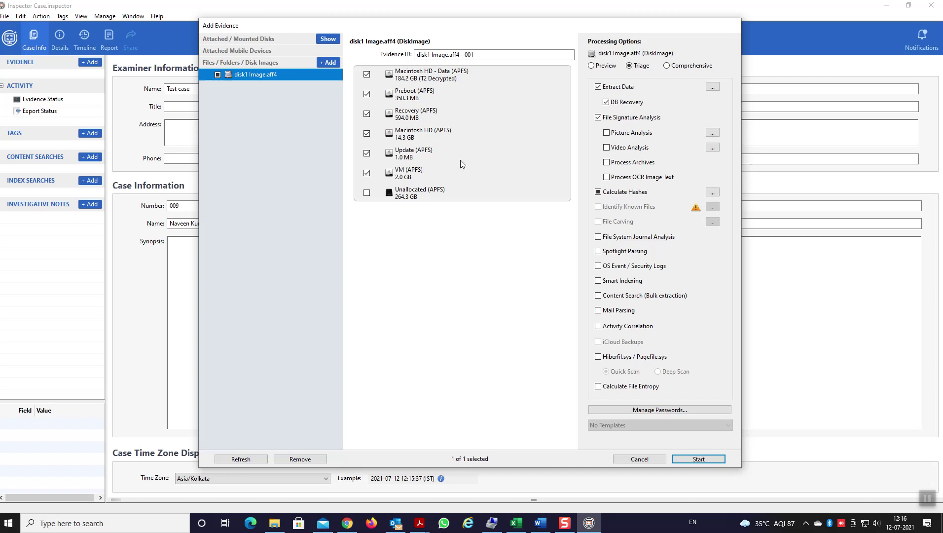
- Include the Unallocated (APFS) volume and set Macintosh HD - Data to Comprehensive processing, accepting the resource warning
left_click(367, 192)
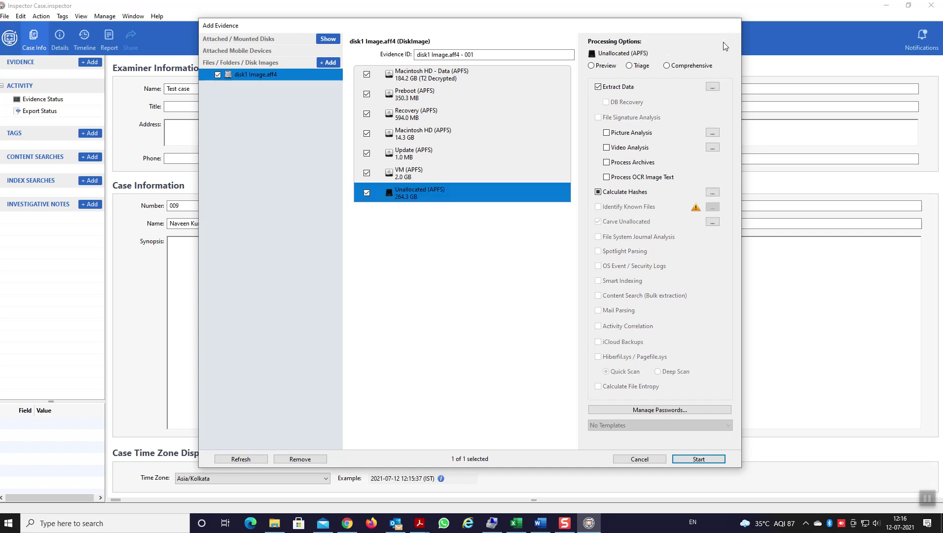
left_click(464, 82)
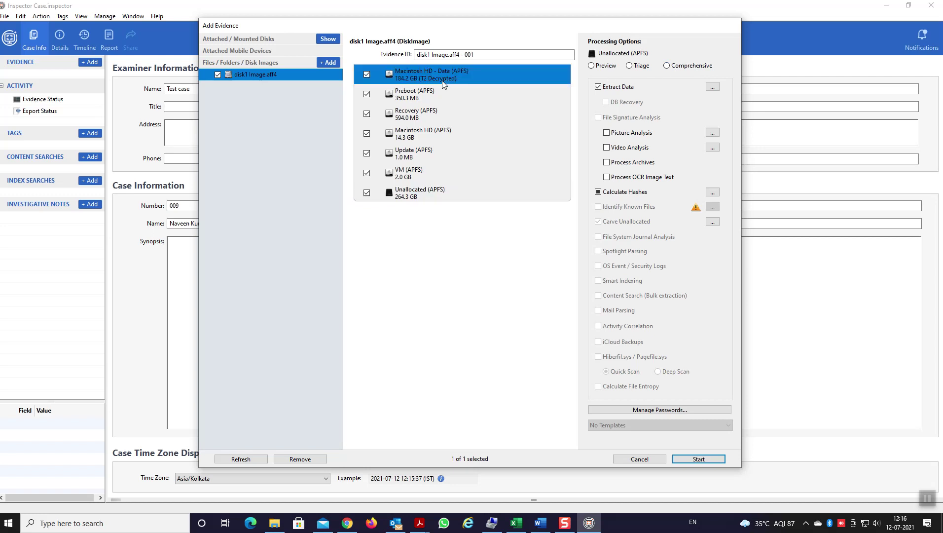
left_click(667, 65)
left_click(550, 231)
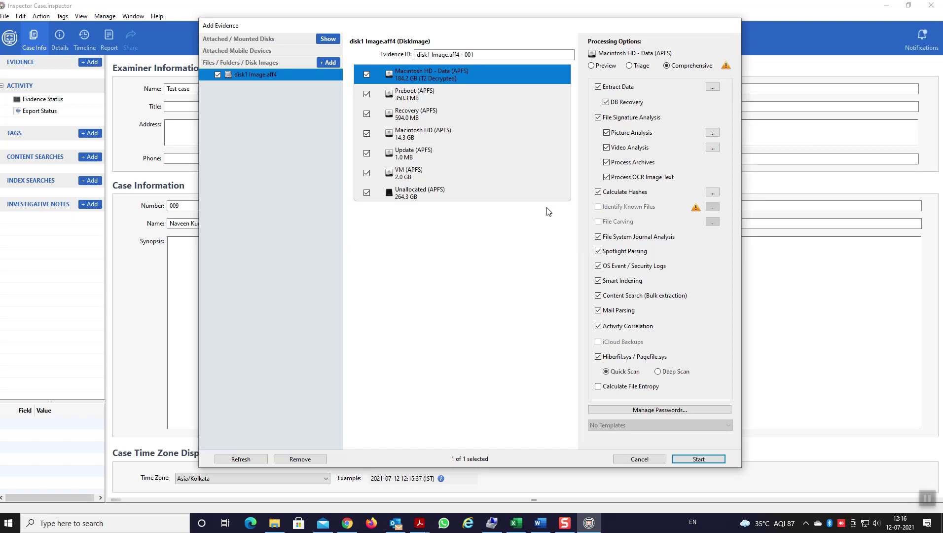
- Set the Preboot and Macintosh HD (APFS) volumes to Comprehensive processing
left_click(415, 100)
left_click(667, 65)
left_click(554, 230)
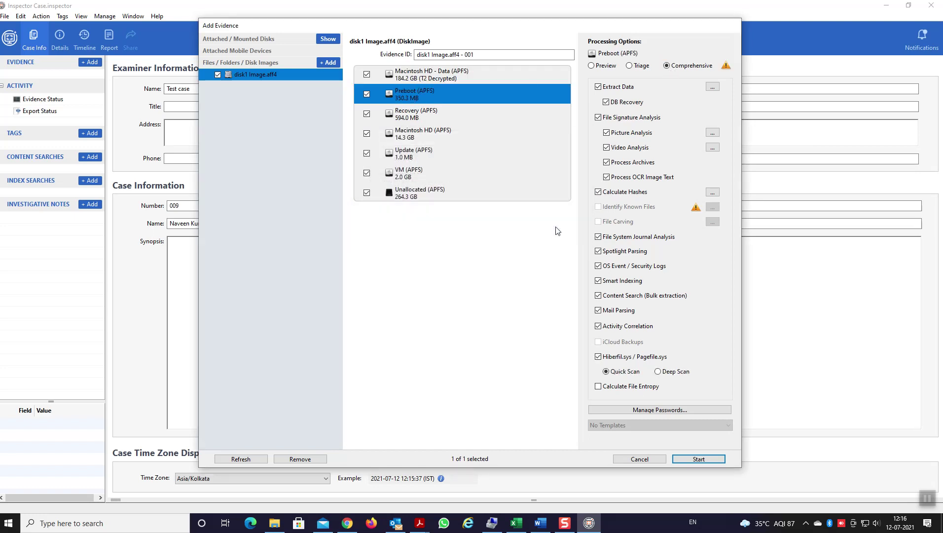
left_click(434, 135)
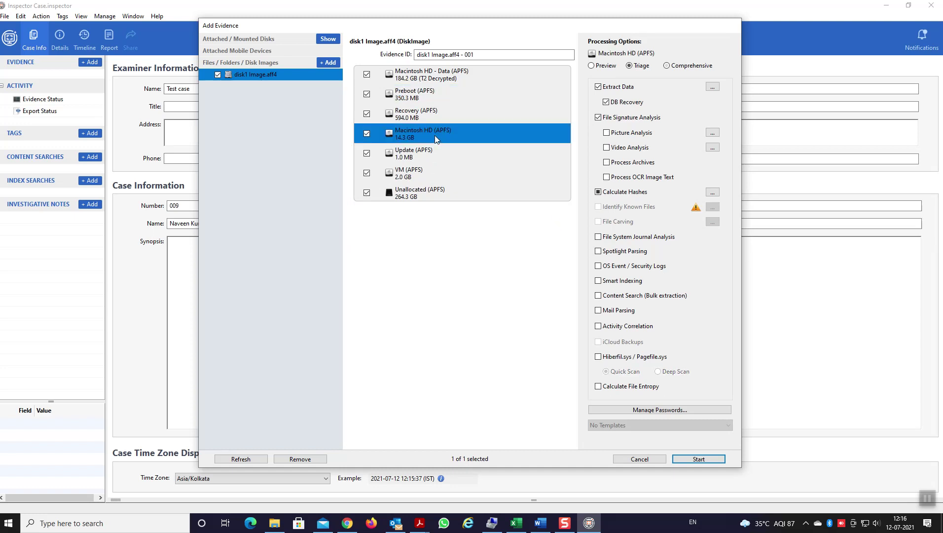
left_click(673, 68)
left_click(561, 230)
- Set the Update (APFS) volume to Comprehensive processing with a Deep Scan of Hiberfil.sys / Pagefile.sys
left_click(446, 155)
left_click(667, 66)
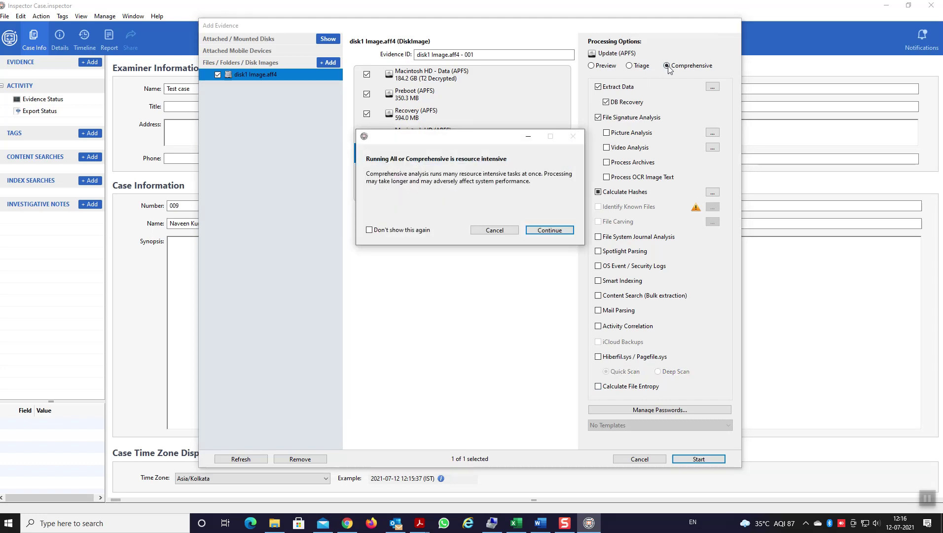
left_click(572, 230)
left_click(659, 373)
- Set the VM (APFS) volume to Comprehensive processing with a Deep Scan of Hiberfil.sys / Pagefile.sys
left_click(446, 176)
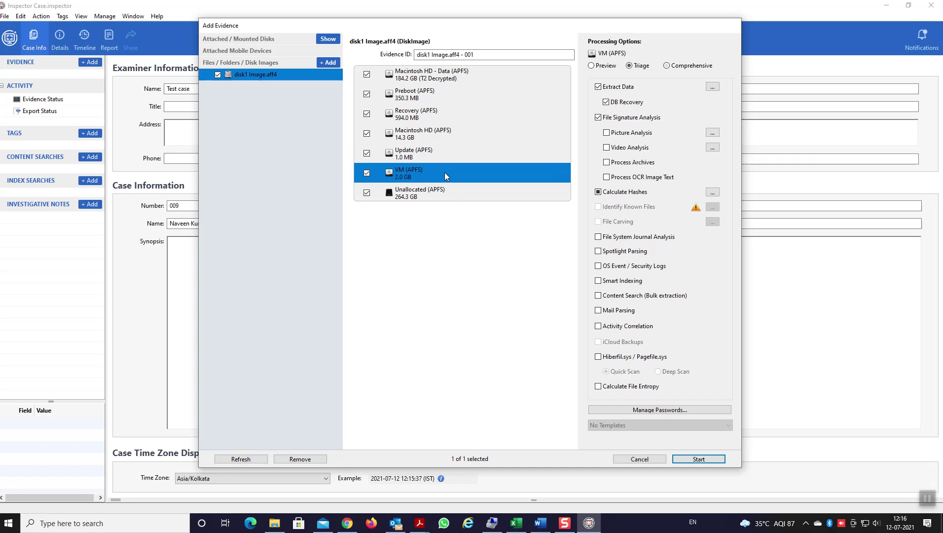
left_click(667, 66)
left_click(550, 230)
left_click(658, 371)
- Set the Unallocated (APFS) volume to Comprehensive processing and accept the resource warning
left_click(453, 199)
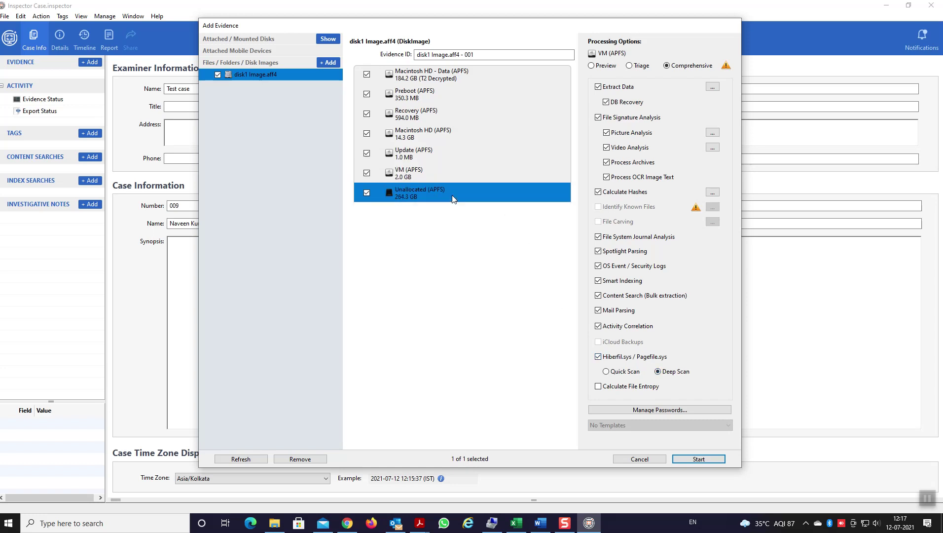
left_click(667, 66)
left_click(549, 230)
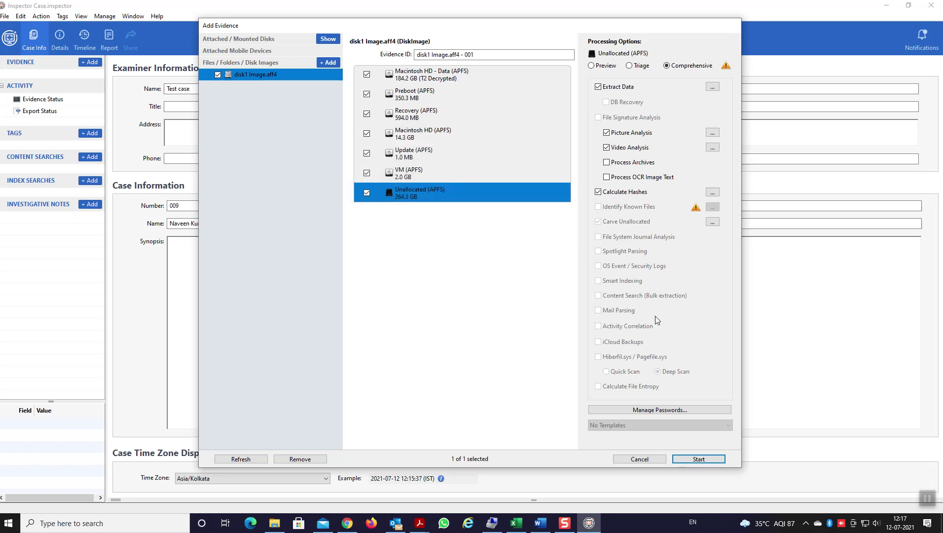
- Reapply Comprehensive processing to the VM (APFS) volume, accepting the resource warning
left_click(438, 176)
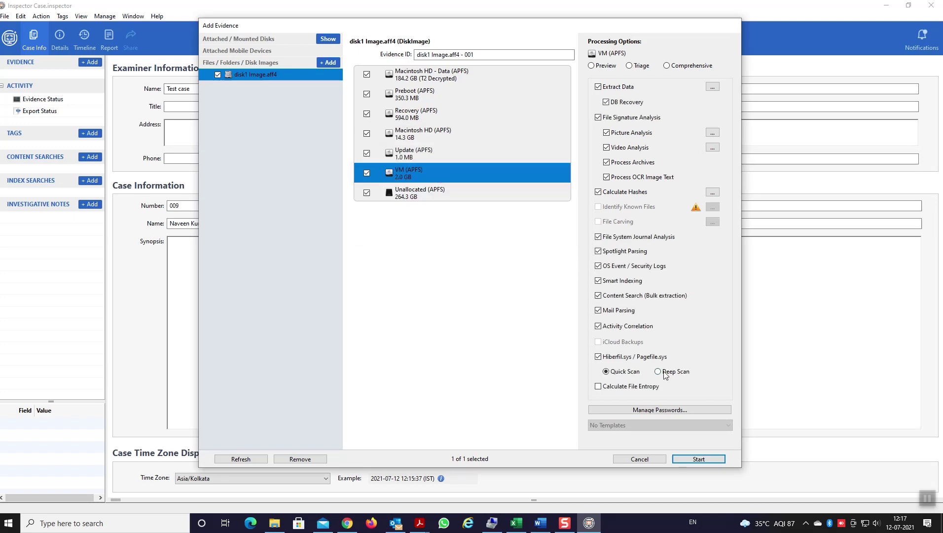
left_click(667, 65)
left_click(549, 230)
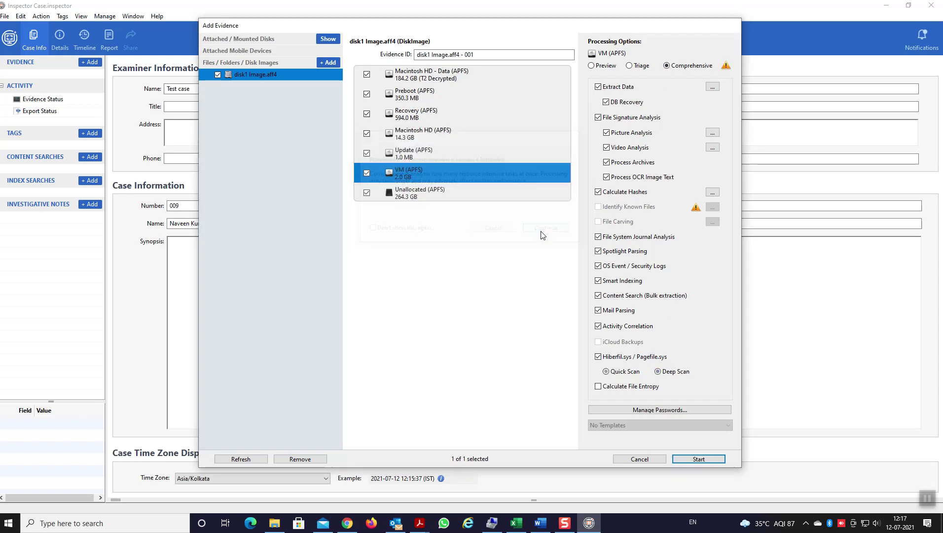
- Give Macintosh HD - Data Comprehensive processing with a Deep Scan of Hiberfil.sys / Pagefile.sys, and start processing the evidence
left_click(451, 76)
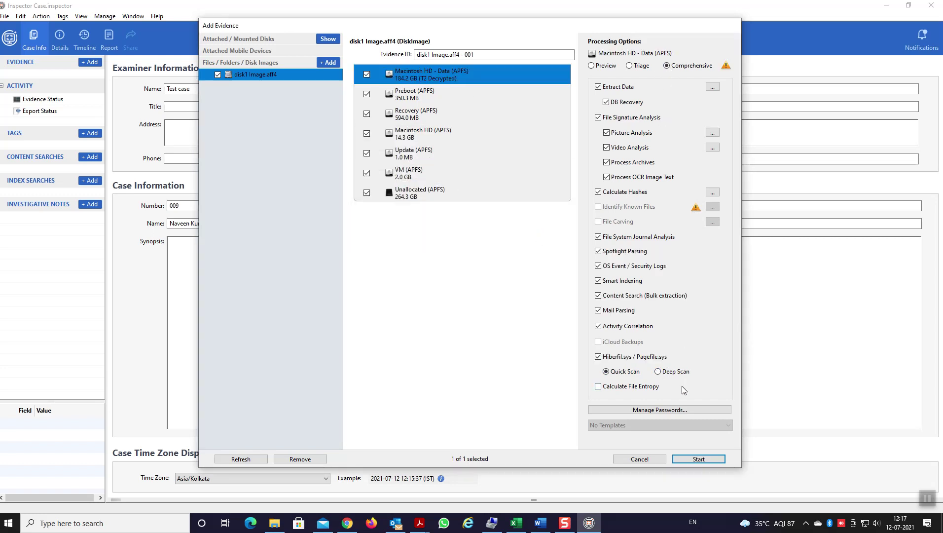
left_click(659, 372)
left_click(599, 386)
left_click(666, 65)
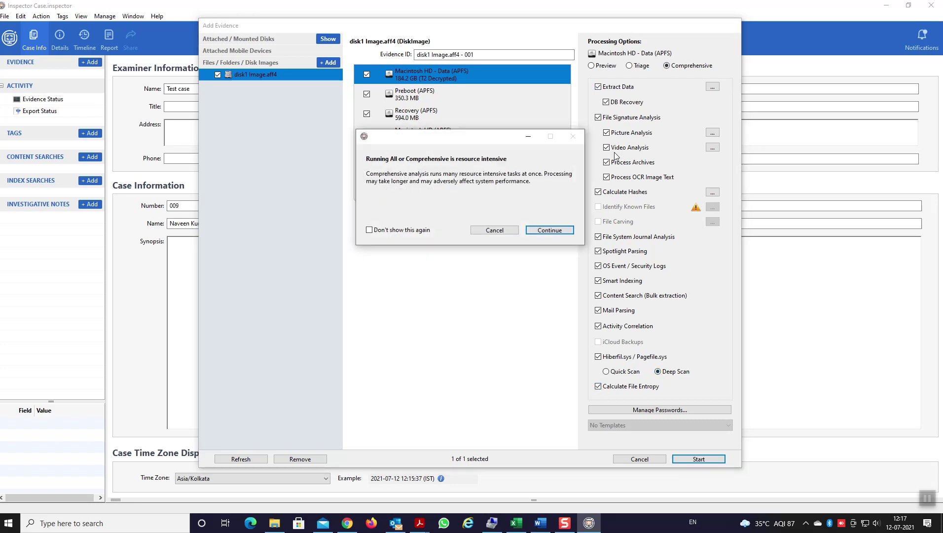
left_click(561, 233)
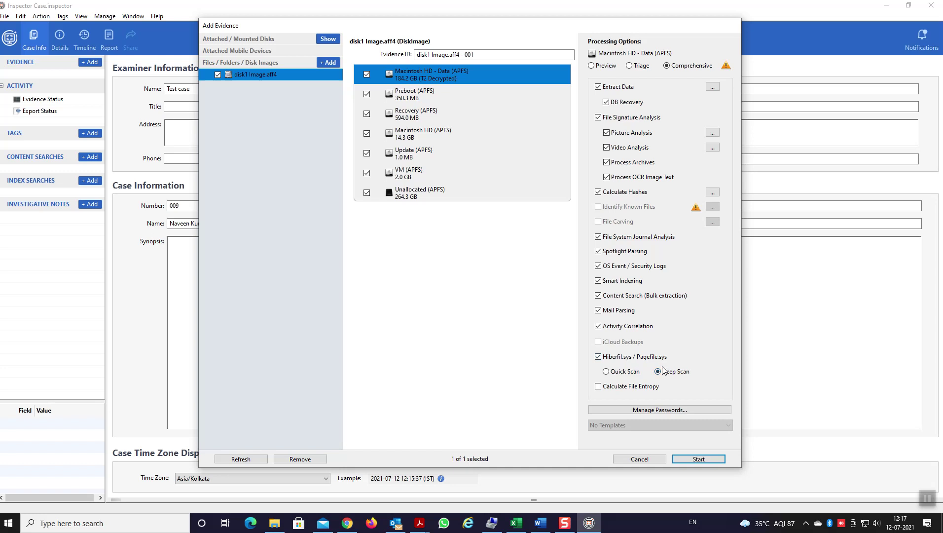
left_click(698, 460)
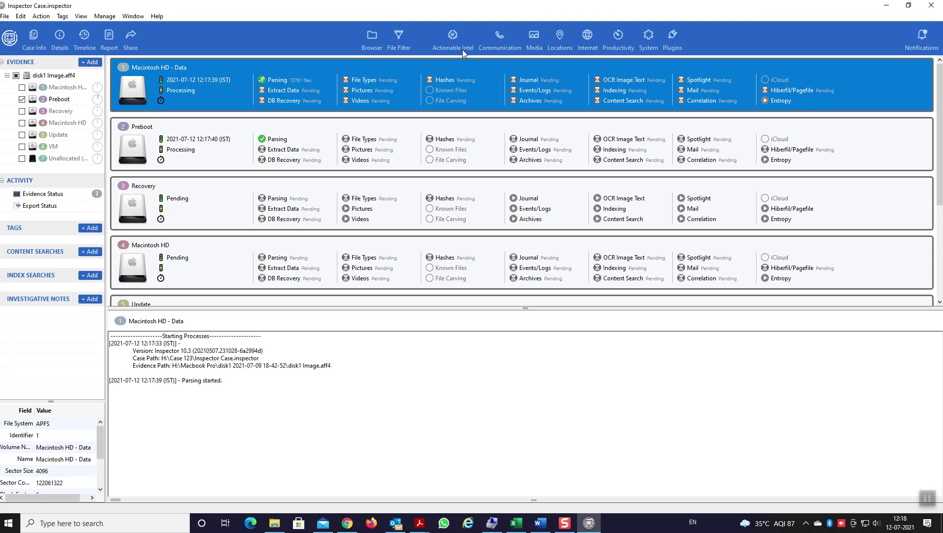
- Open the Actionable Intel insights and widen the category list to review its artifact categories in full
left_click(463, 49)
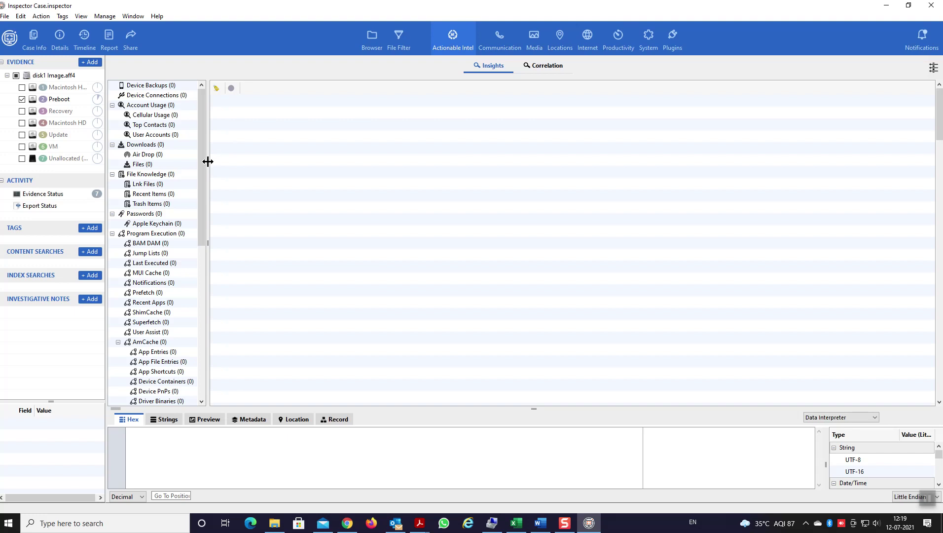
left_click_drag(201, 165, 213, 315)
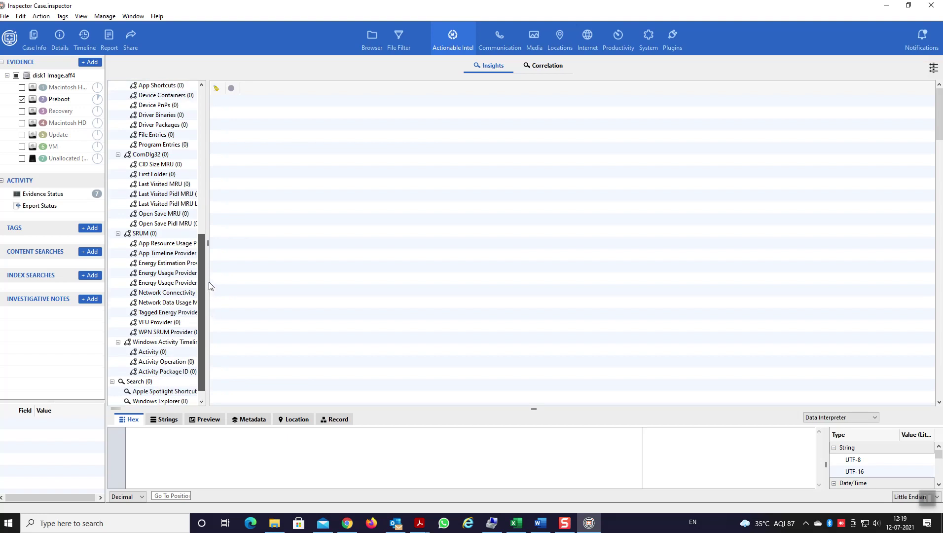
left_click_drag(207, 243, 275, 245)
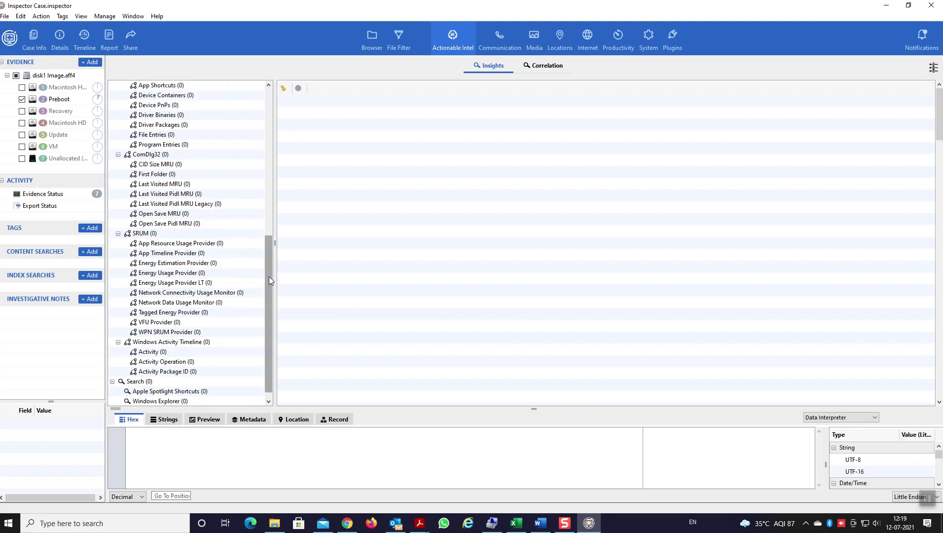
scroll(269, 276, "up", 10)
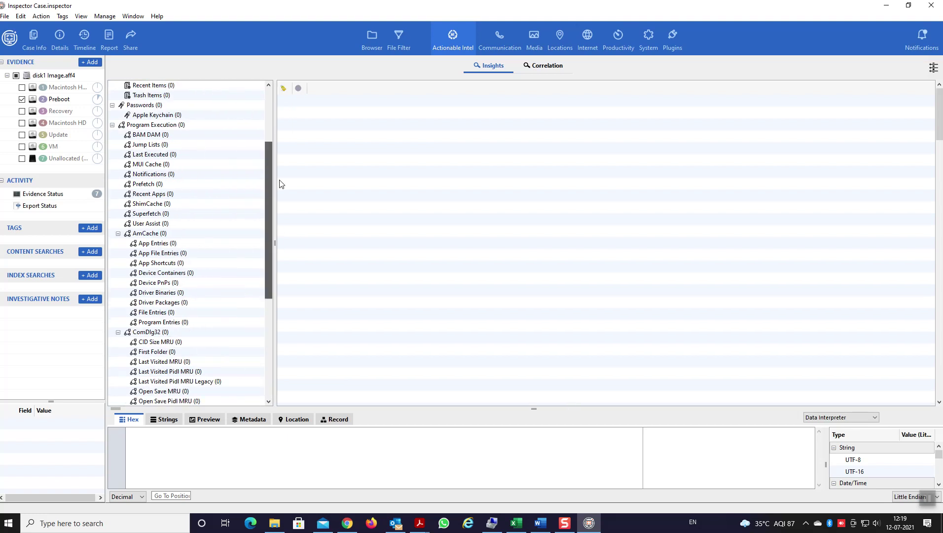
- Look through the Communication, Media and Locations views and return to the Actionable Intel insights
left_click(492, 52)
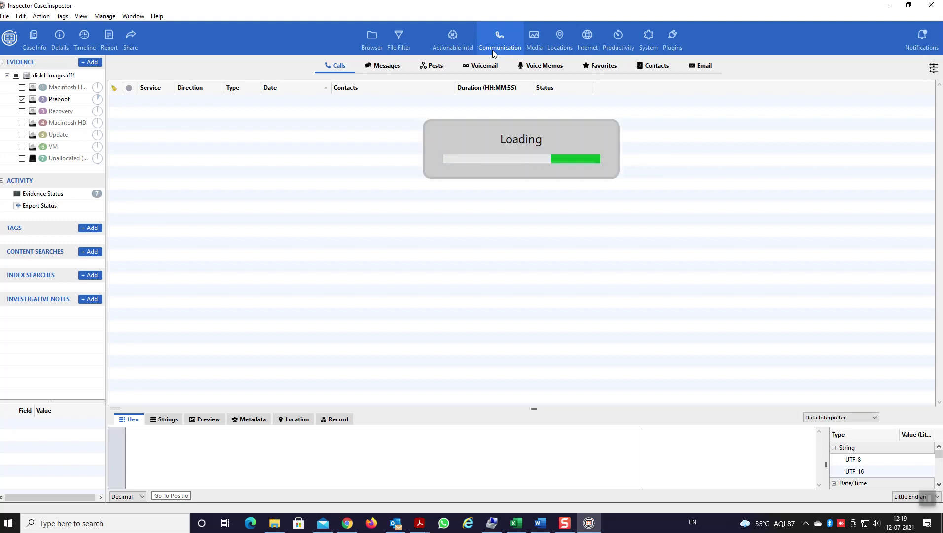
left_click(536, 43)
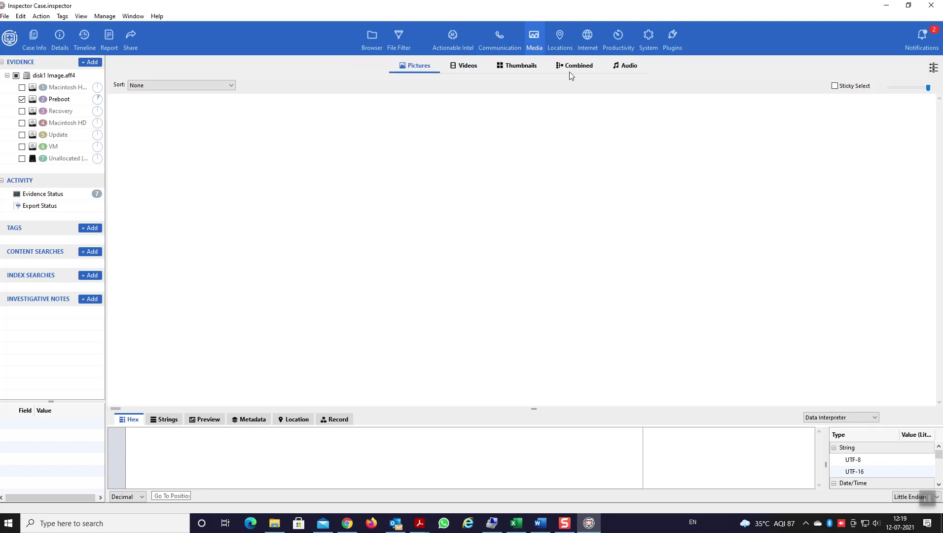
left_click(558, 38)
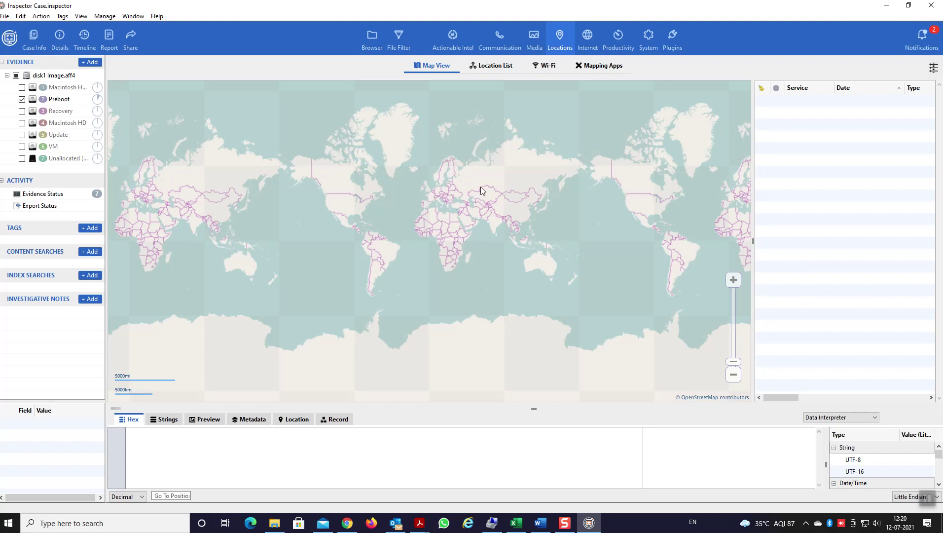
left_click(444, 42)
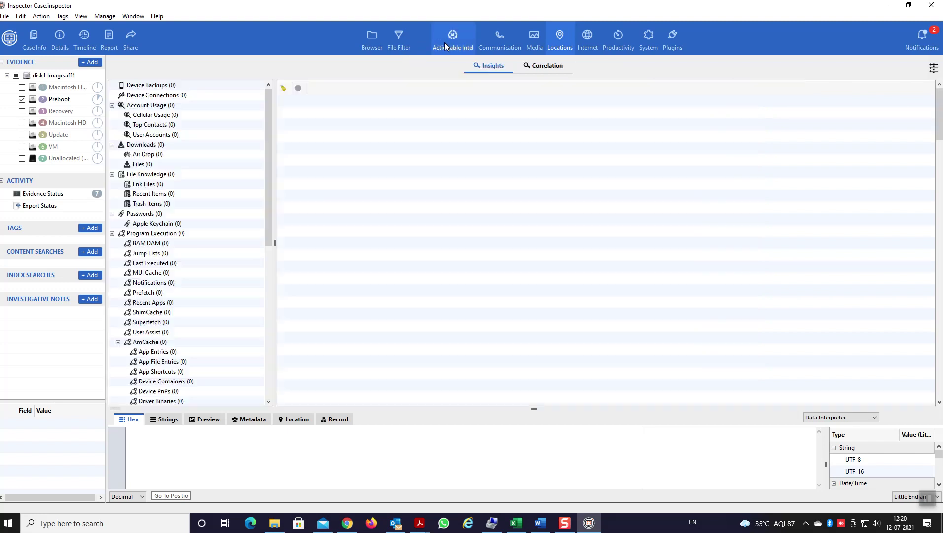
- View the File Filter and the Preboot volume's folders in the Browser, and return to the Evidence Status
left_click(397, 47)
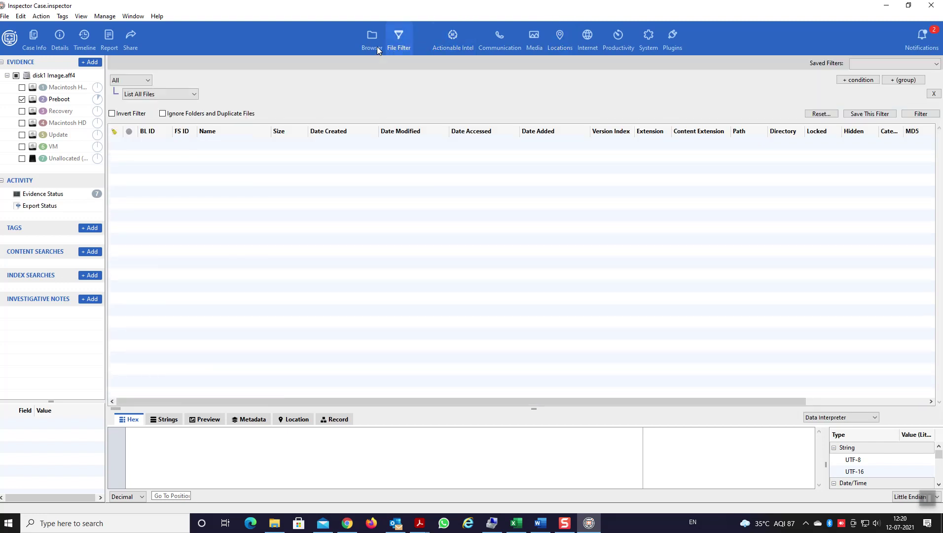
left_click(376, 46)
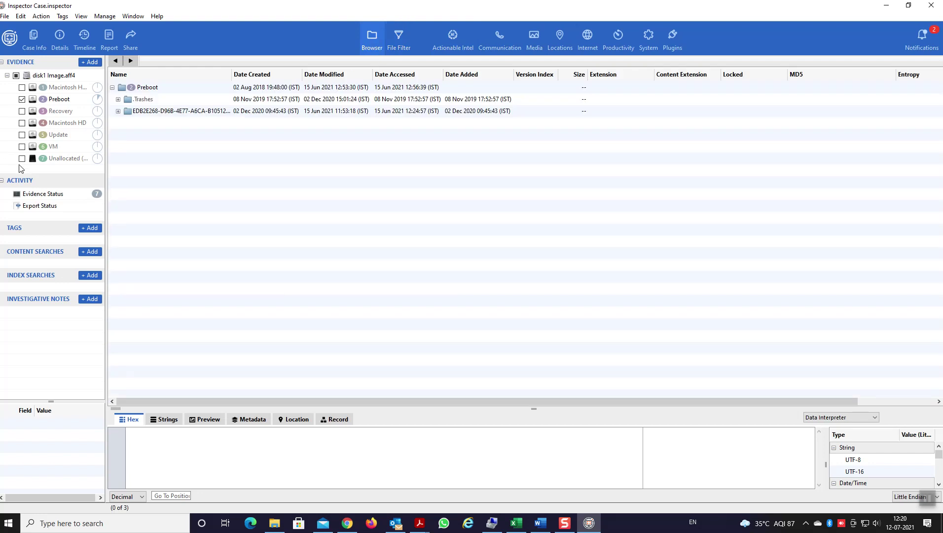
left_click(52, 194)
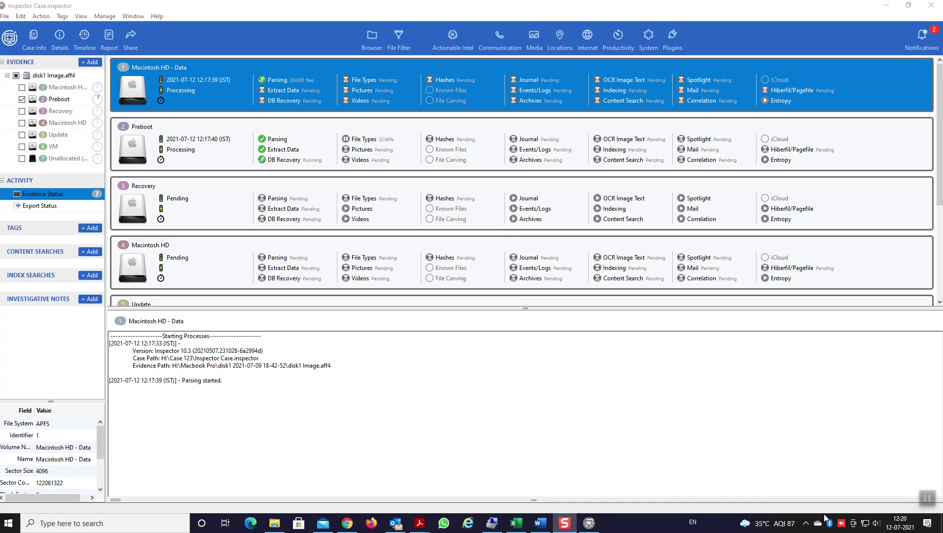
left_click(806, 523)
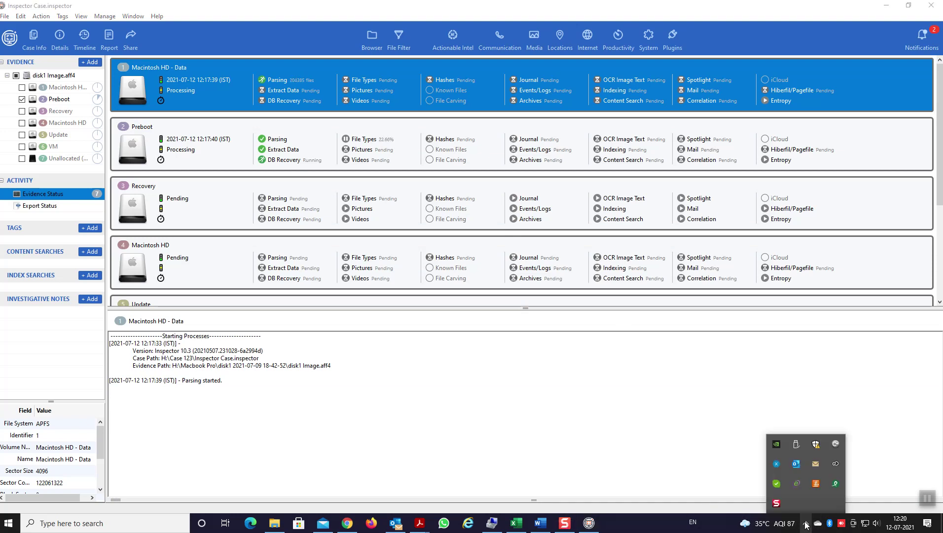
left_click(777, 505)
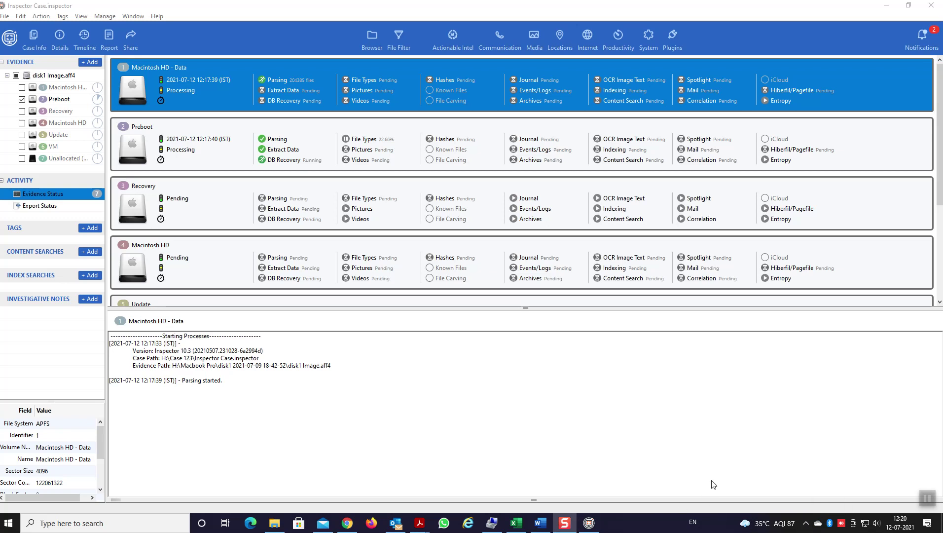